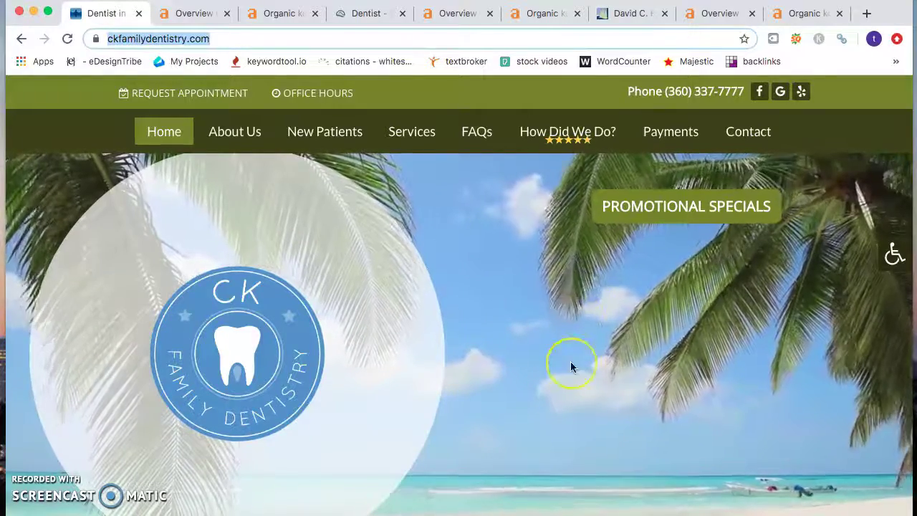
- Review the CK Family Dentistry homepage from top to footer, examining its service sections, welcome text and new-patient content
{"action": "scroll", "coordinate": [571, 366], "scroll_direction": "down", "scroll_amount": 3}
{"action": "scroll", "coordinate": [558, 381], "scroll_direction": "down", "scroll_amount": 5}
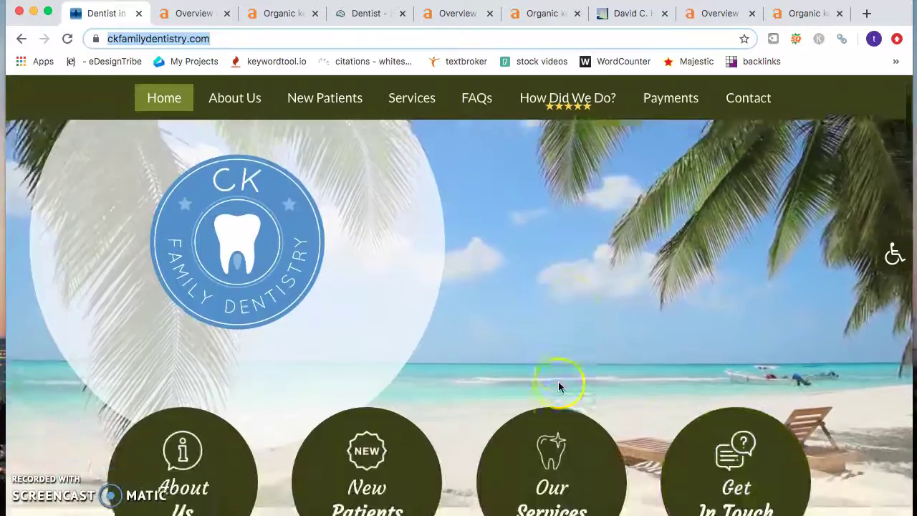
{"action": "scroll", "coordinate": [560, 387], "scroll_direction": "down", "scroll_amount": 15}
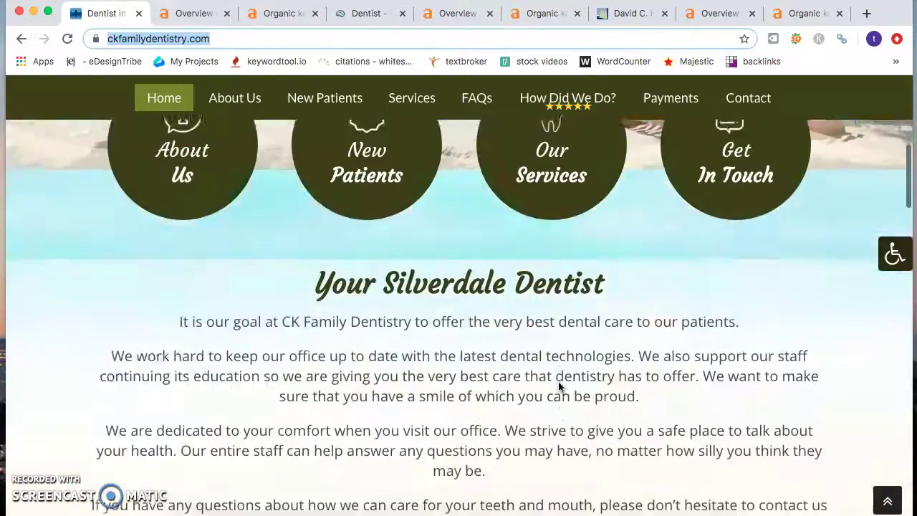
{"action": "scroll", "coordinate": [559, 387], "scroll_direction": "down", "scroll_amount": 18}
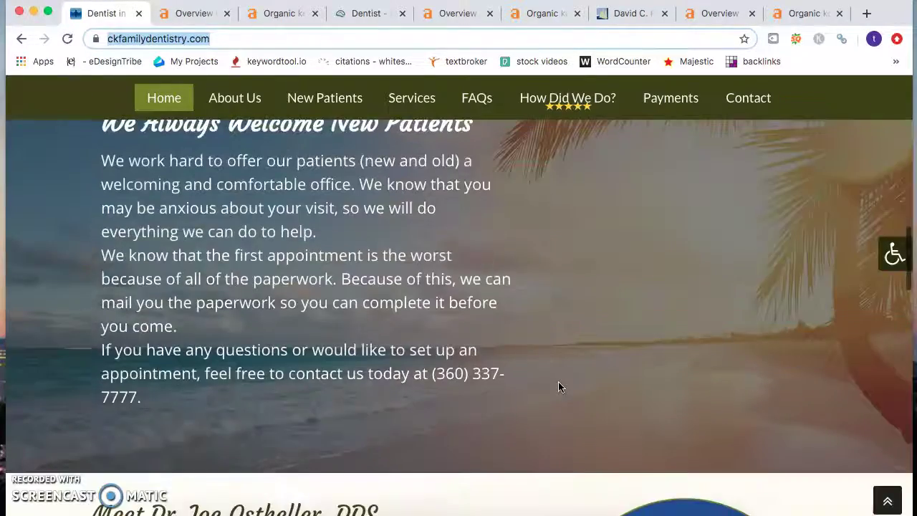
{"action": "scroll", "coordinate": [560, 382], "scroll_direction": "down", "scroll_amount": 17}
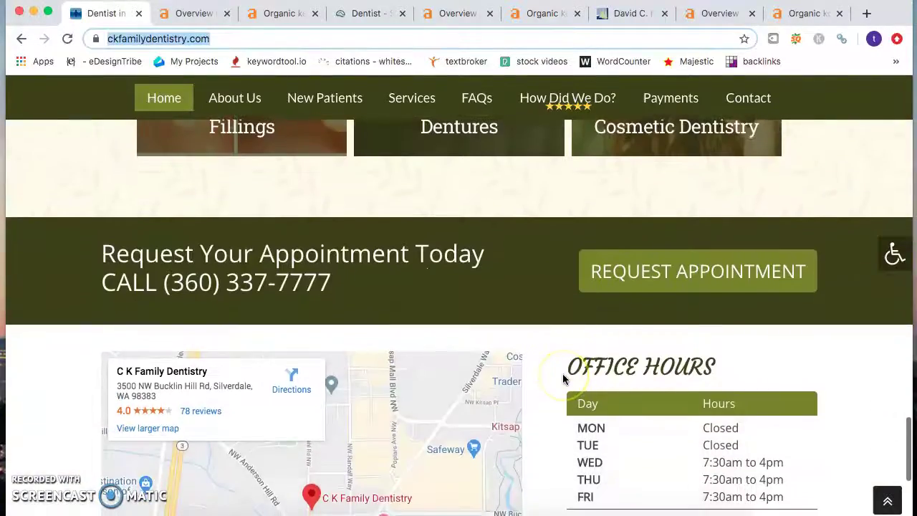
{"action": "scroll", "coordinate": [563, 378], "scroll_direction": "down", "scroll_amount": 6}
{"action": "scroll", "coordinate": [563, 374], "scroll_direction": "up", "scroll_amount": 20}
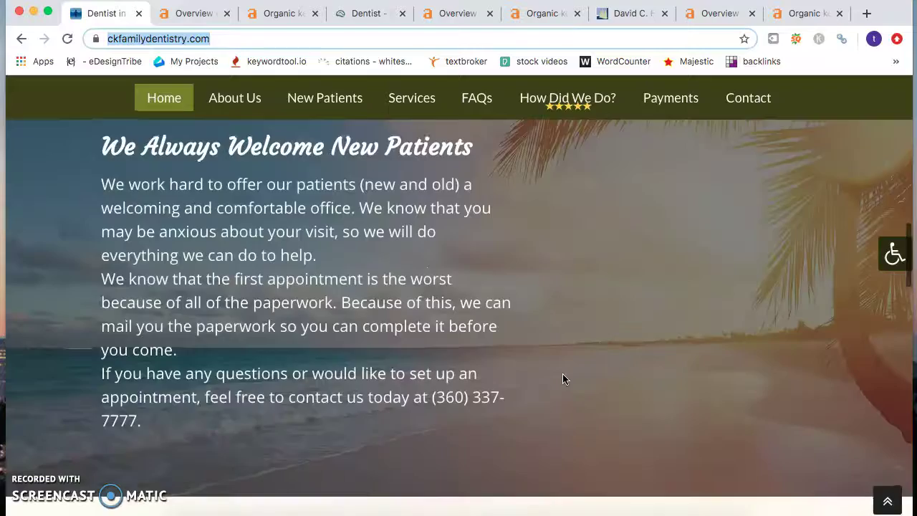
{"action": "scroll", "coordinate": [564, 378], "scroll_direction": "up", "scroll_amount": 8}
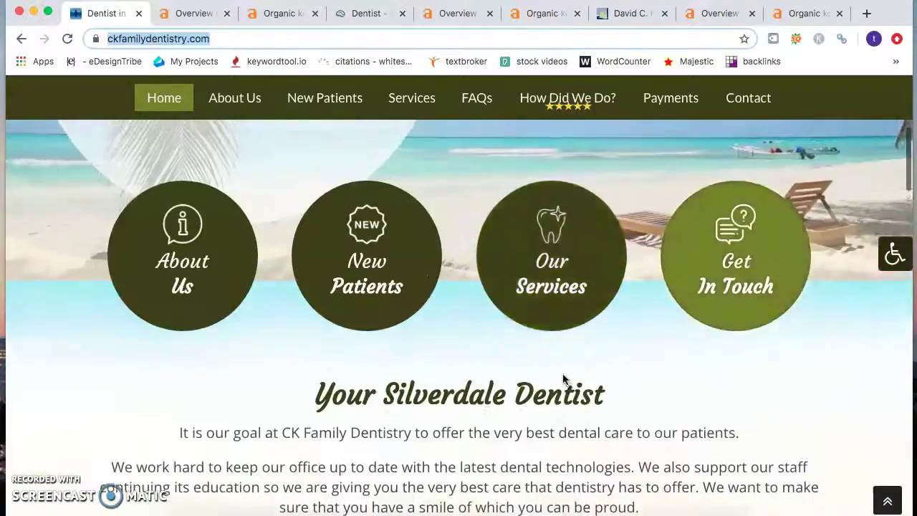
{"action": "scroll", "coordinate": [564, 379], "scroll_direction": "down", "scroll_amount": 5}
{"action": "scroll", "coordinate": [563, 379], "scroll_direction": "down", "scroll_amount": 8}
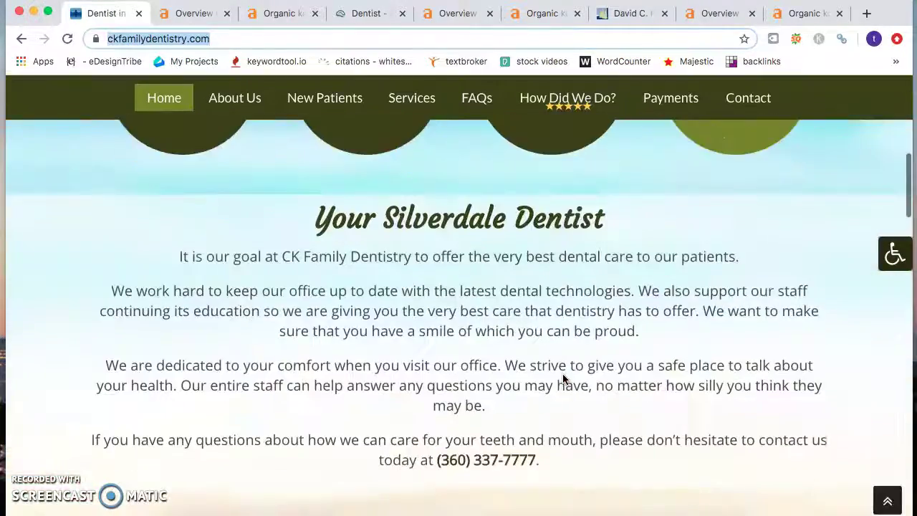
{"action": "scroll", "coordinate": [563, 378], "scroll_direction": "down", "scroll_amount": 1}
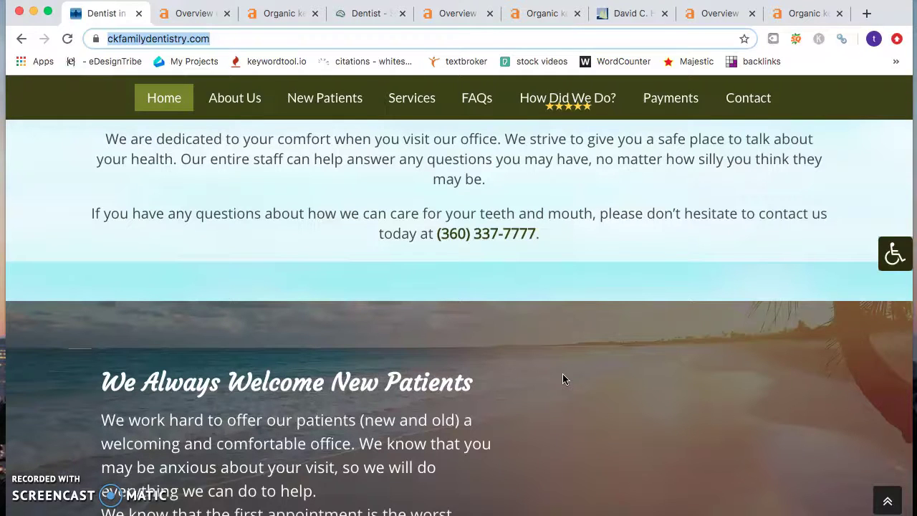
- Switch to the Ahrefs overview of ckfamilydentistry.com and examine its backlinks, referring domains and dofollow/nofollow split
{"action": "left_click", "coordinate": [180, 19]}
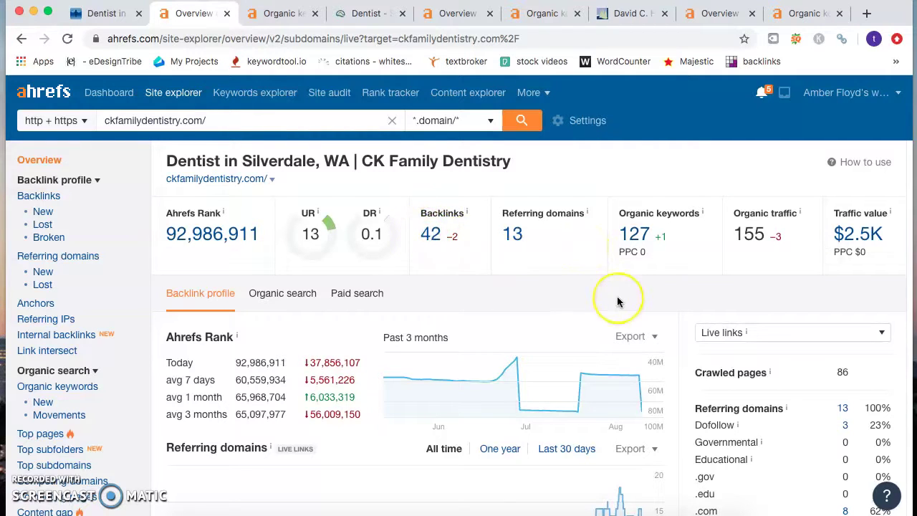
{"action": "scroll", "coordinate": [615, 301], "scroll_direction": "down", "scroll_amount": 5}
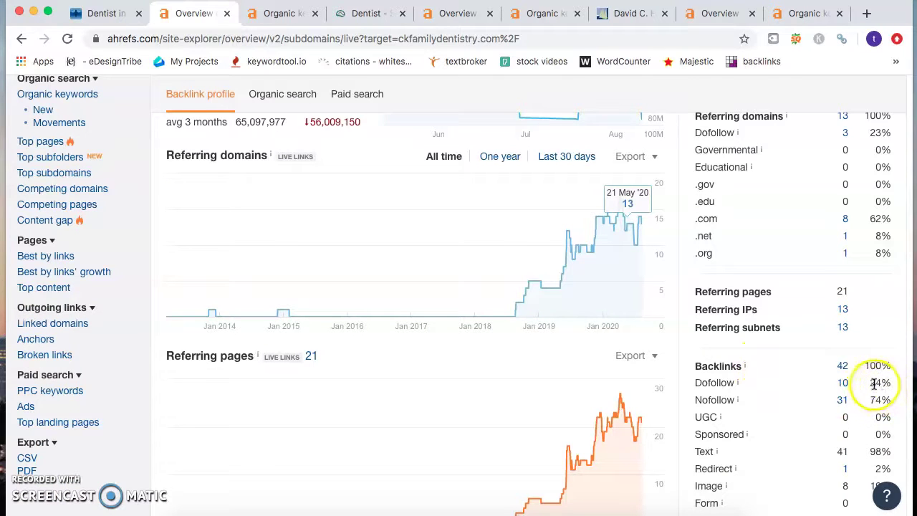
{"action": "scroll", "coordinate": [819, 385], "scroll_direction": "up", "scroll_amount": 5}
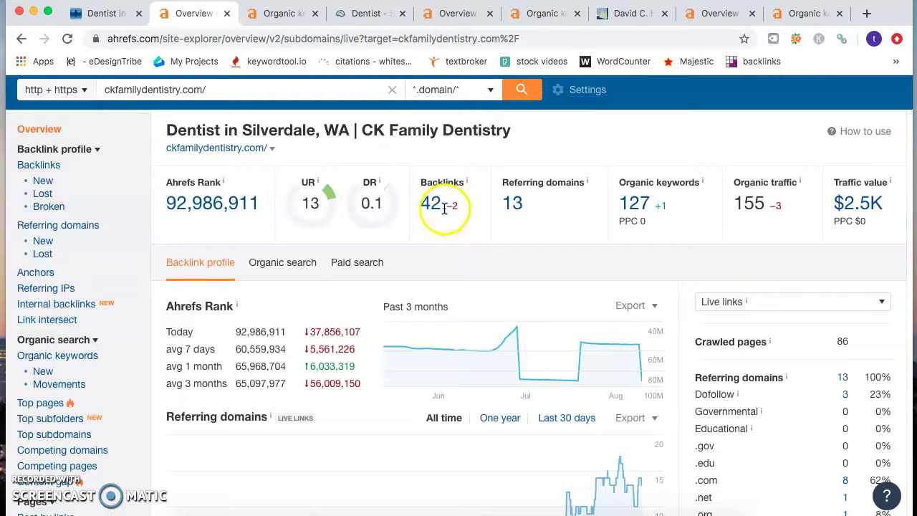
- Examine the Ahrefs organic keywords report for ckfamilydentistry.com, comparing search volume, traffic and position for its Silverdale dentist keywords
{"action": "left_click", "coordinate": [261, 15]}
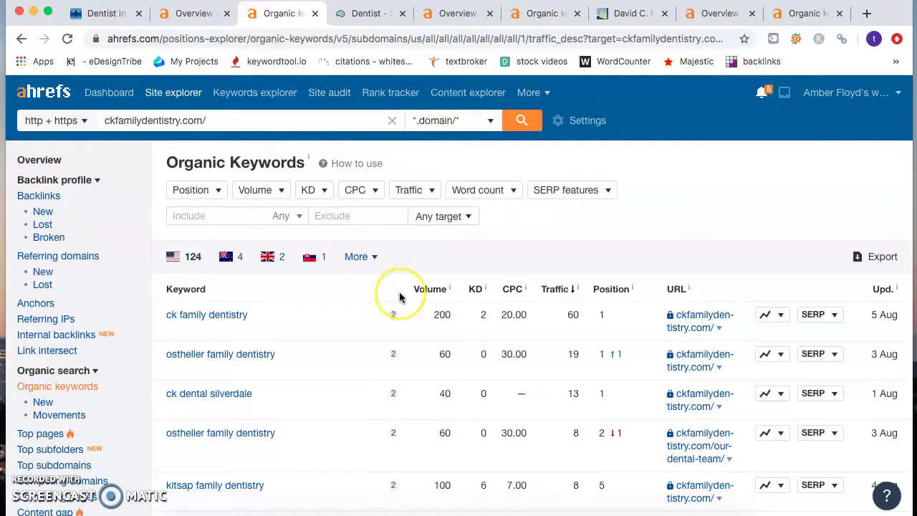
{"action": "scroll", "coordinate": [401, 296], "scroll_direction": "down", "scroll_amount": 2}
{"action": "scroll", "coordinate": [400, 298], "scroll_direction": "down", "scroll_amount": 1}
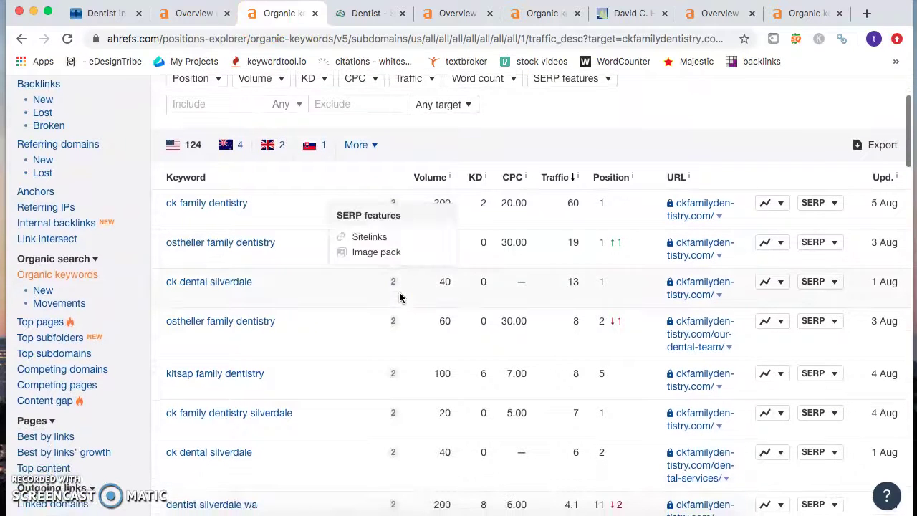
{"action": "scroll", "coordinate": [291, 377], "scroll_direction": "down", "scroll_amount": 1}
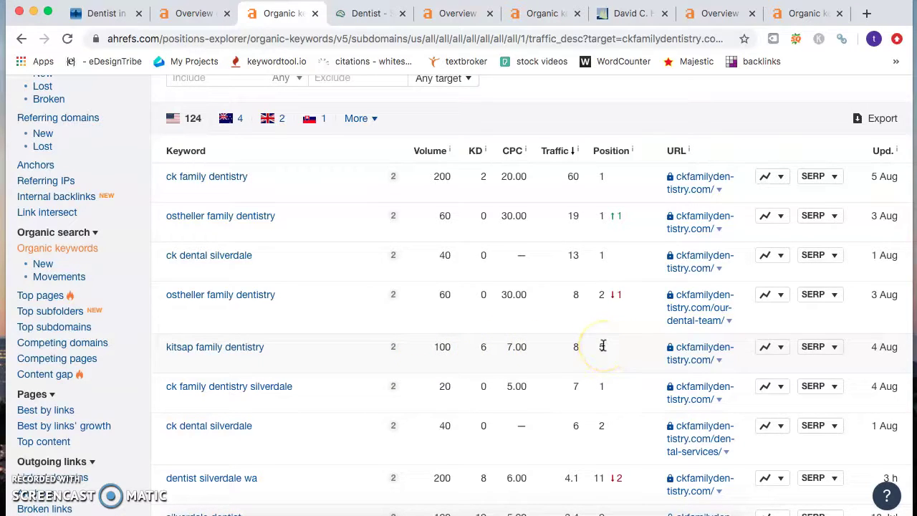
{"action": "scroll", "coordinate": [391, 471], "scroll_direction": "down", "scroll_amount": 2}
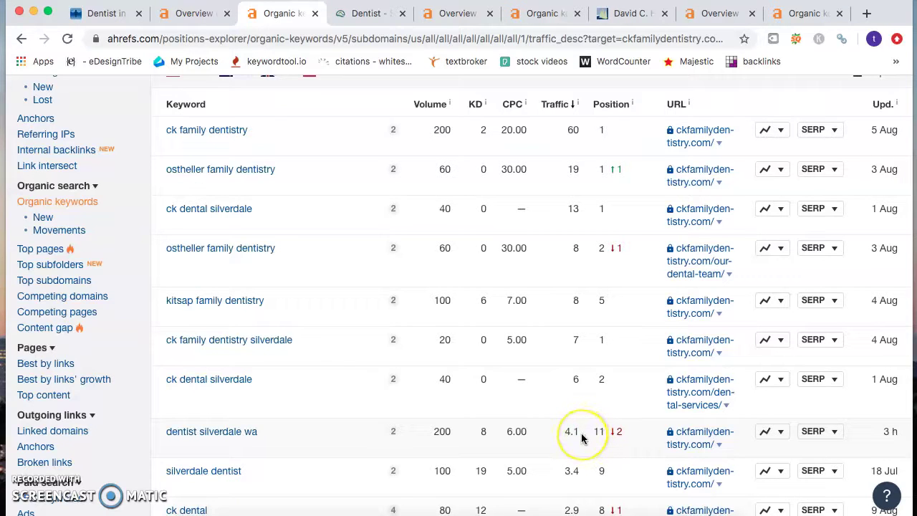
{"action": "scroll", "coordinate": [549, 448], "scroll_direction": "down", "scroll_amount": 2}
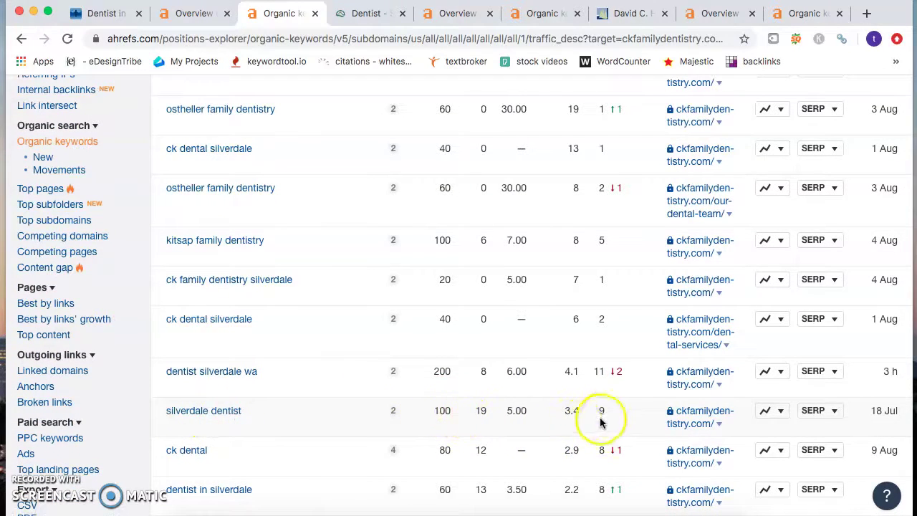
{"action": "scroll", "coordinate": [601, 421], "scroll_direction": "down", "scroll_amount": 2}
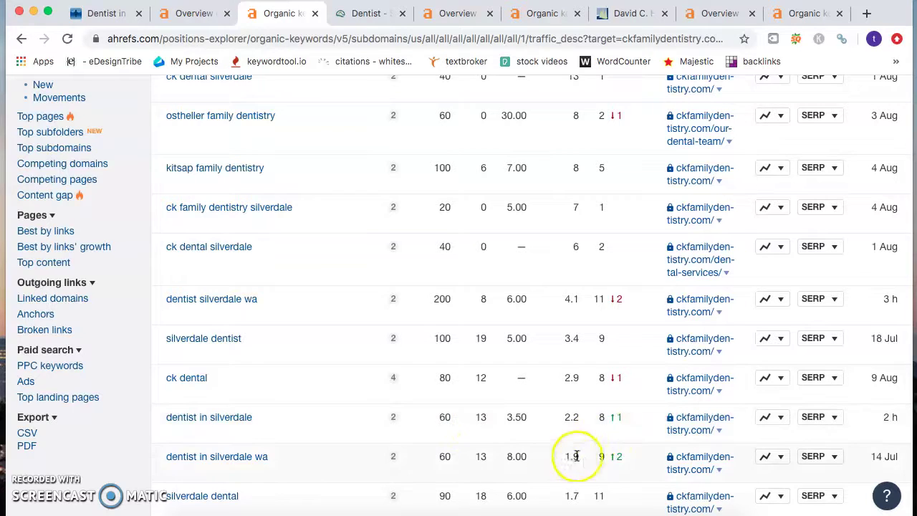
{"action": "scroll", "coordinate": [583, 455], "scroll_direction": "up", "scroll_amount": 4}
{"action": "scroll", "coordinate": [583, 459], "scroll_direction": "up", "scroll_amount": 3}
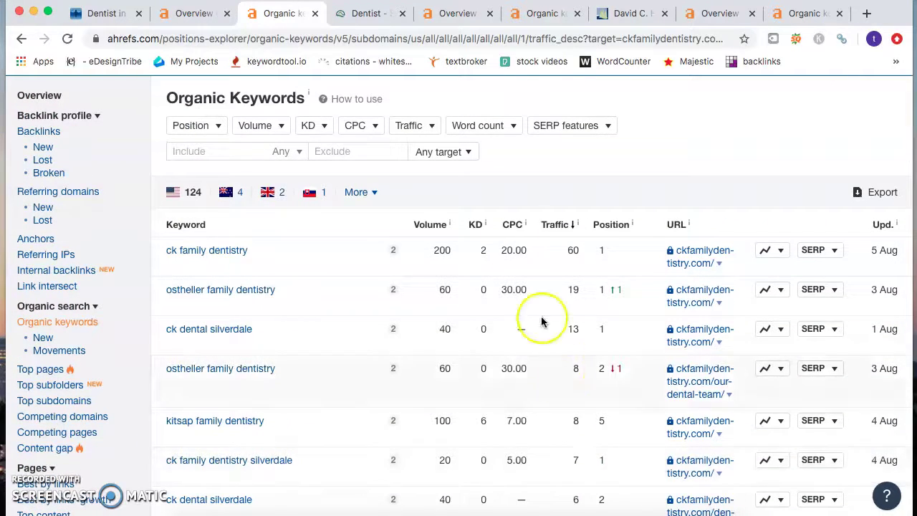
- Open the competitor site silverdaledentalcenter.com and review its homepage layout and written content down to the footer
{"action": "left_click", "coordinate": [367, 21]}
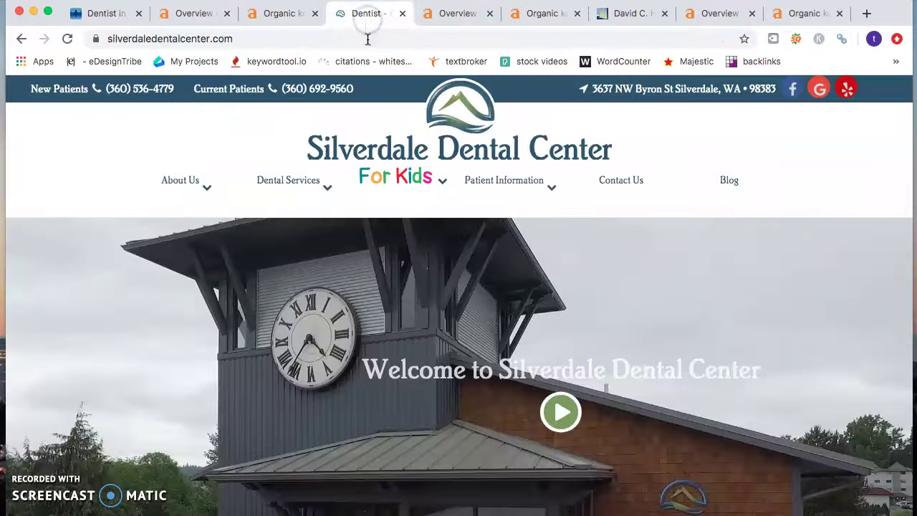
{"action": "scroll", "coordinate": [283, 329], "scroll_direction": "down", "scroll_amount": 5}
{"action": "scroll", "coordinate": [282, 328], "scroll_direction": "down", "scroll_amount": 15}
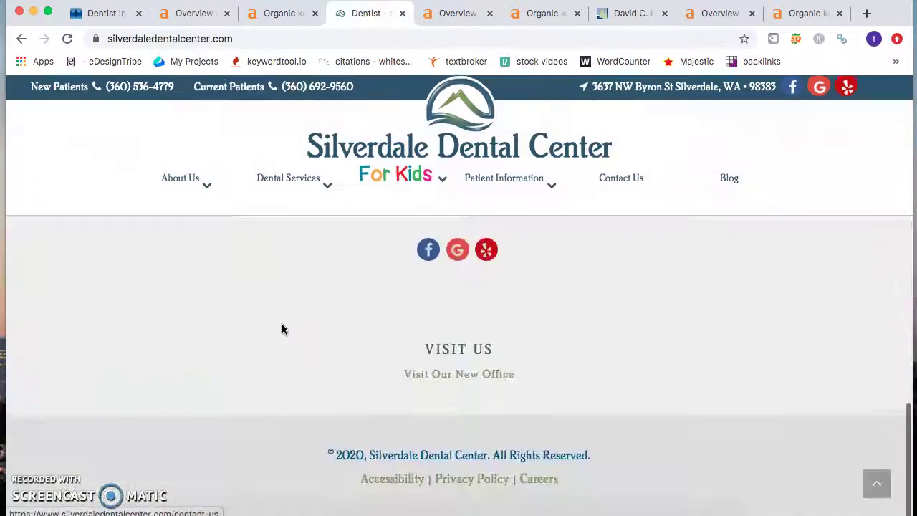
{"action": "scroll", "coordinate": [282, 329], "scroll_direction": "up", "scroll_amount": 20}
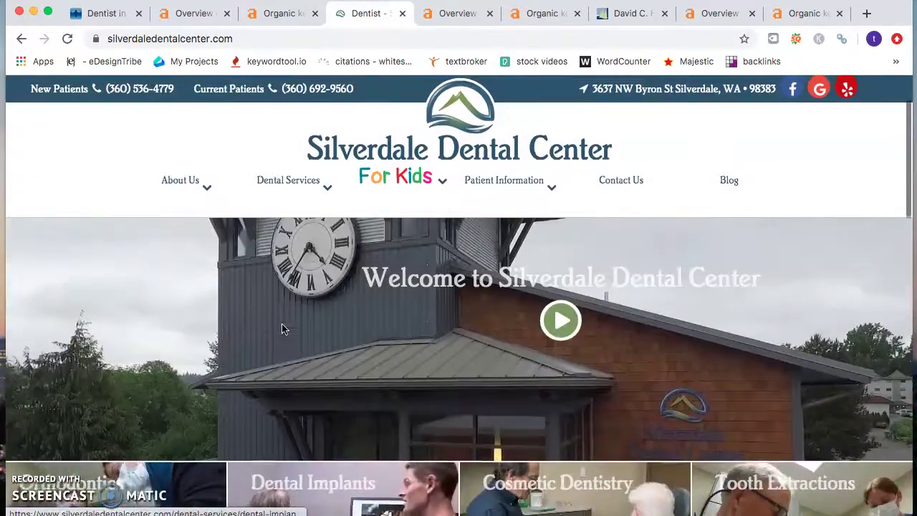
{"action": "scroll", "coordinate": [281, 328], "scroll_direction": "down", "scroll_amount": 8}
{"action": "scroll", "coordinate": [347, 478], "scroll_direction": "down", "scroll_amount": 5}
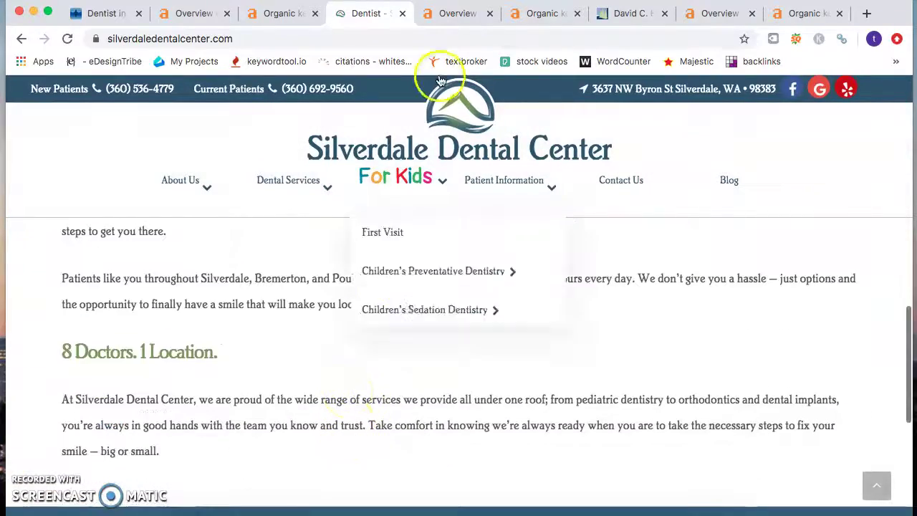
- Examine the Ahrefs backlink overview and organic keyword rankings for the competitor silverdaledentalcenter.com
{"action": "left_click", "coordinate": [456, 14]}
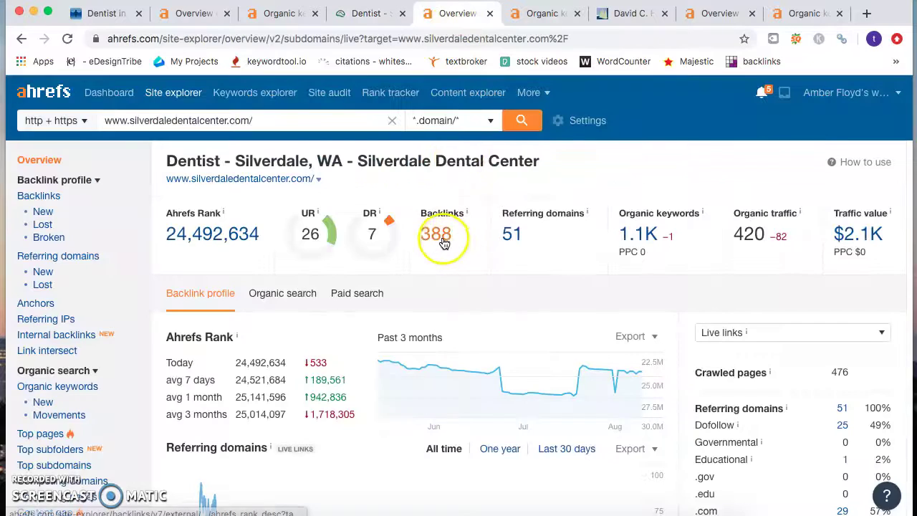
{"action": "scroll", "coordinate": [748, 322], "scroll_direction": "down", "scroll_amount": 5}
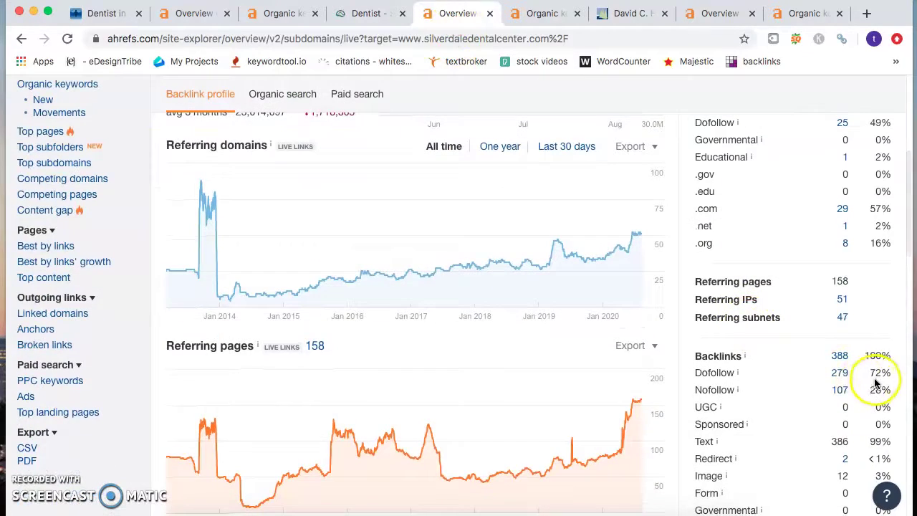
{"action": "scroll", "coordinate": [853, 358], "scroll_direction": "up", "scroll_amount": 5}
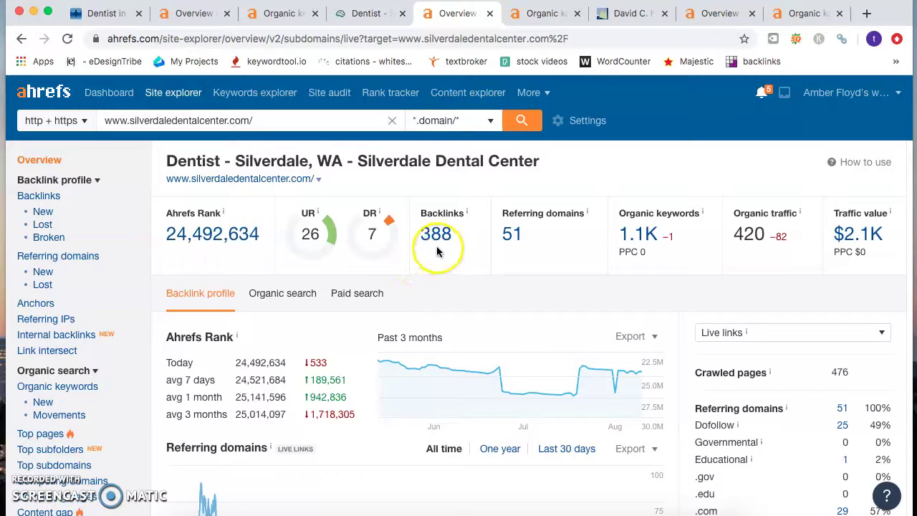
{"action": "left_click", "coordinate": [542, 14]}
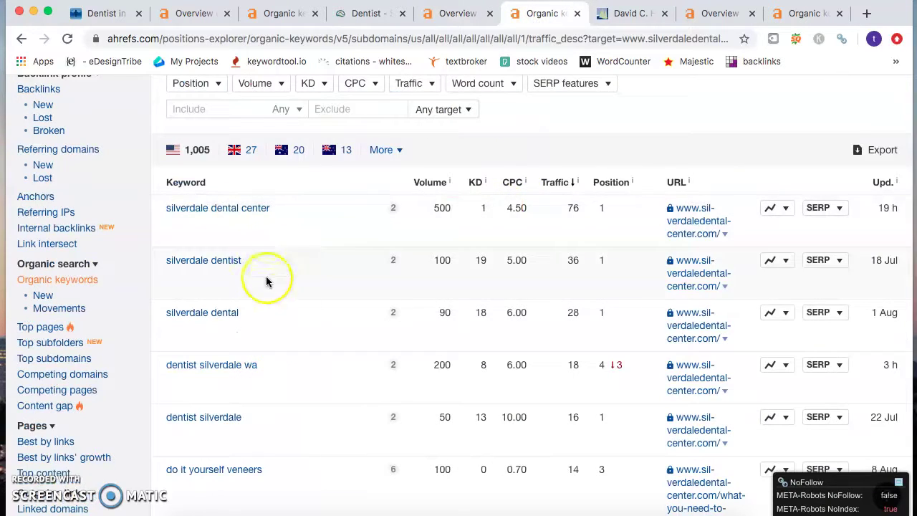
{"action": "scroll", "coordinate": [276, 302], "scroll_direction": "down", "scroll_amount": 1}
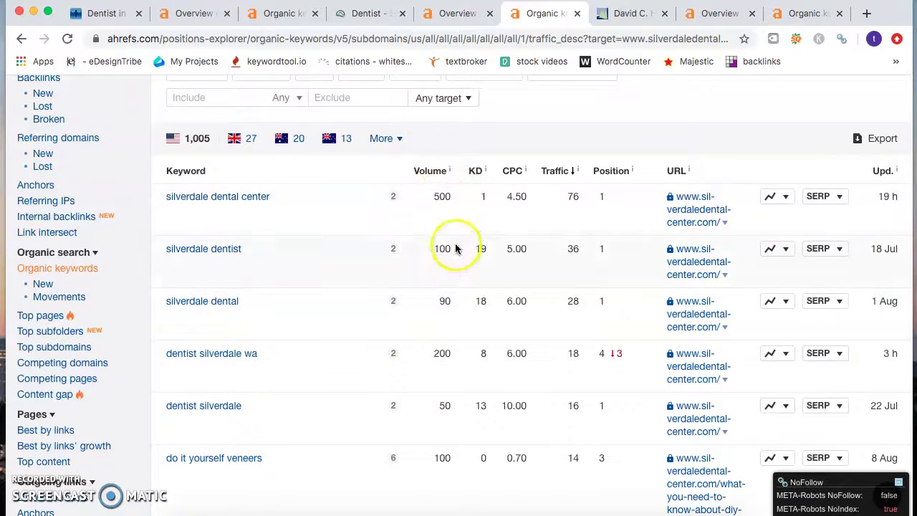
- Open the second competitor site, houptdental.com, and review its homepage from the treatment sections to the contact form
{"action": "left_click", "coordinate": [630, 15]}
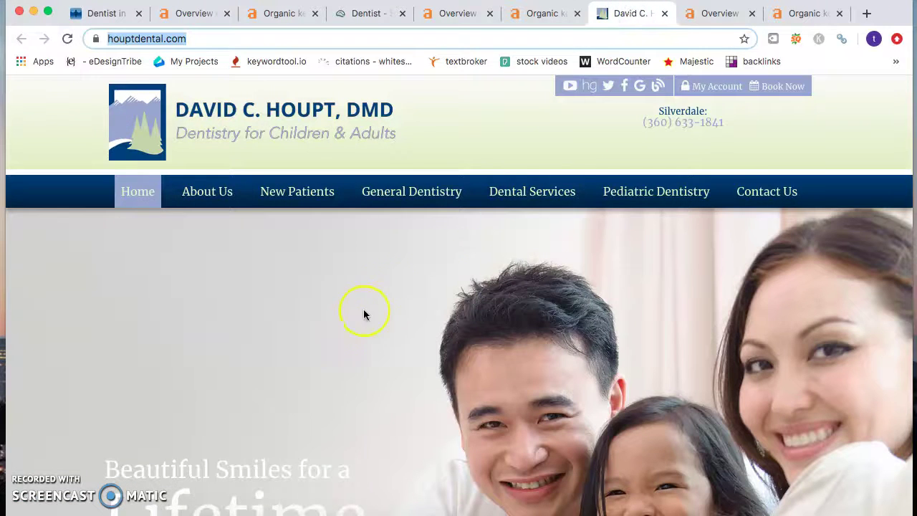
{"action": "scroll", "coordinate": [348, 331], "scroll_direction": "down", "scroll_amount": 1}
{"action": "scroll", "coordinate": [349, 331], "scroll_direction": "down", "scroll_amount": 3}
{"action": "scroll", "coordinate": [348, 327], "scroll_direction": "down", "scroll_amount": 12}
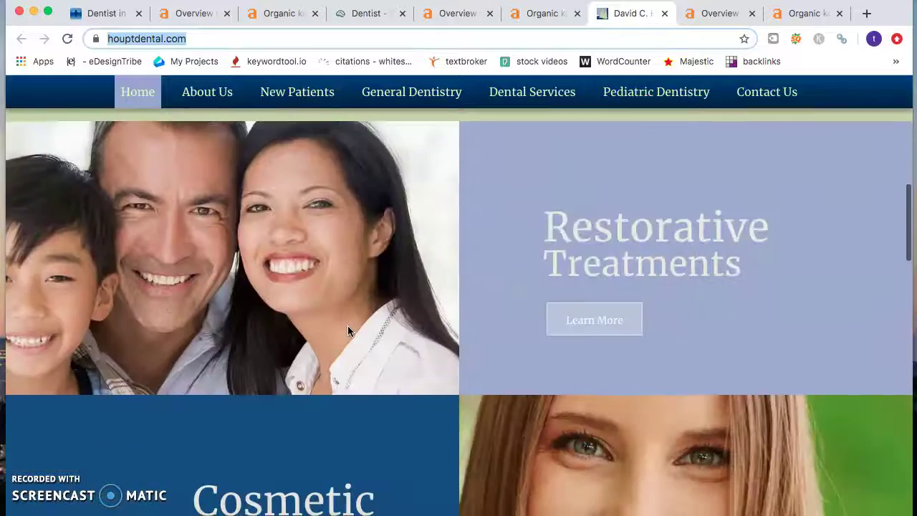
{"action": "scroll", "coordinate": [349, 330], "scroll_direction": "down", "scroll_amount": 8}
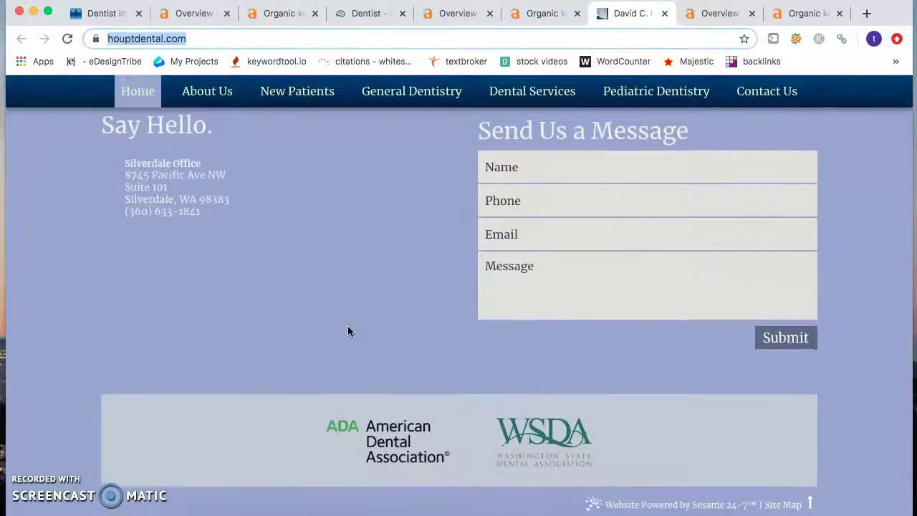
{"action": "scroll", "coordinate": [348, 331], "scroll_direction": "up", "scroll_amount": 18}
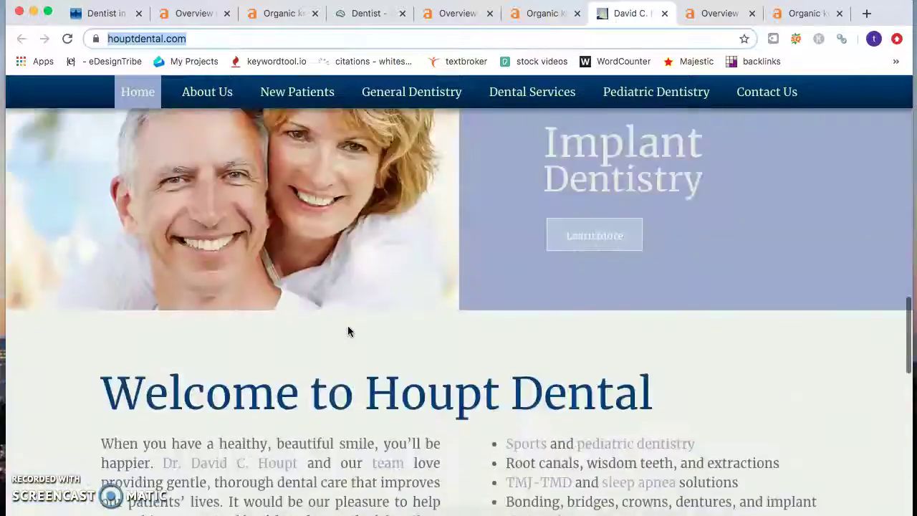
{"action": "scroll", "coordinate": [348, 331], "scroll_direction": "up", "scroll_amount": 12}
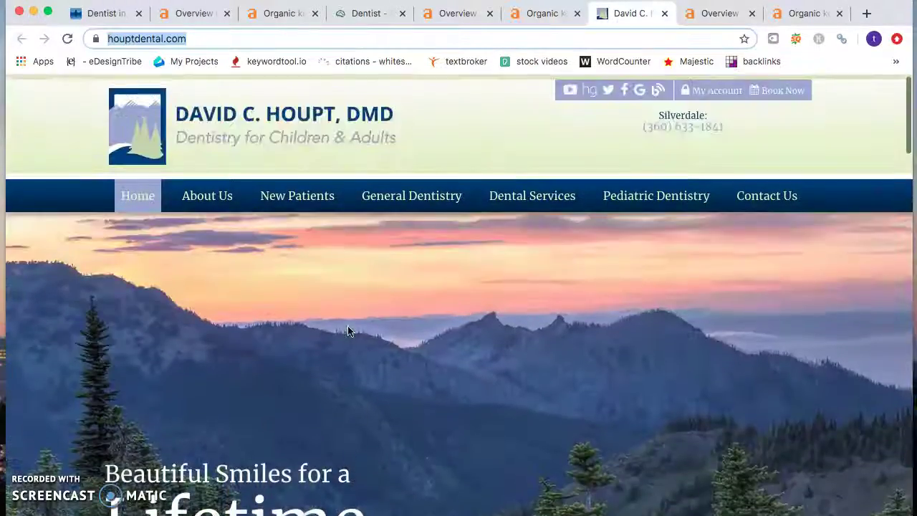
- Switch to the Ahrefs overview of houptdental.com and examine its backlinks, referring domains and dofollow/nofollow split
{"action": "left_click", "coordinate": [703, 16]}
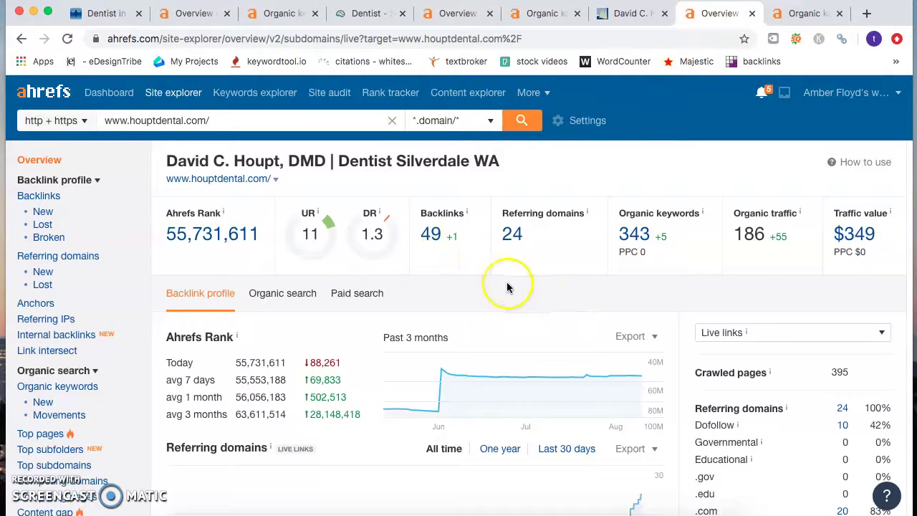
{"action": "scroll", "coordinate": [654, 313], "scroll_direction": "down", "scroll_amount": 5}
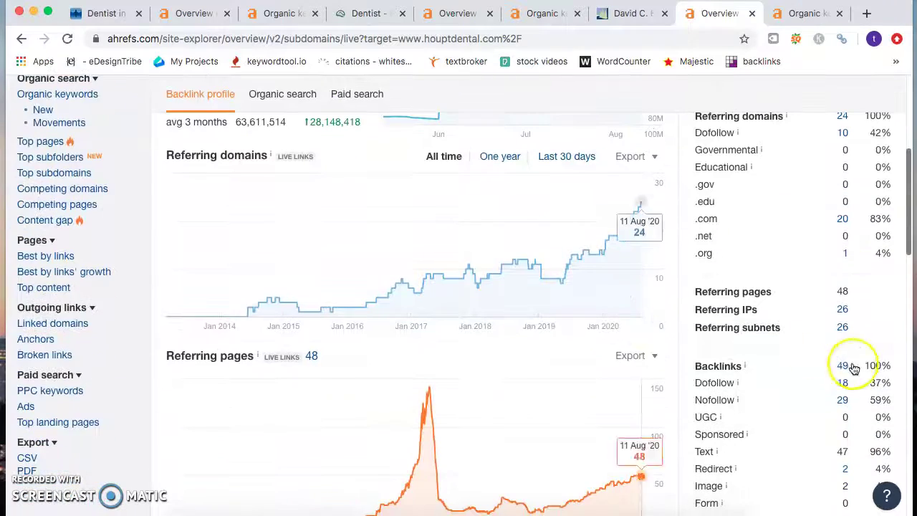
{"action": "scroll", "coordinate": [874, 383], "scroll_direction": "up", "scroll_amount": 5}
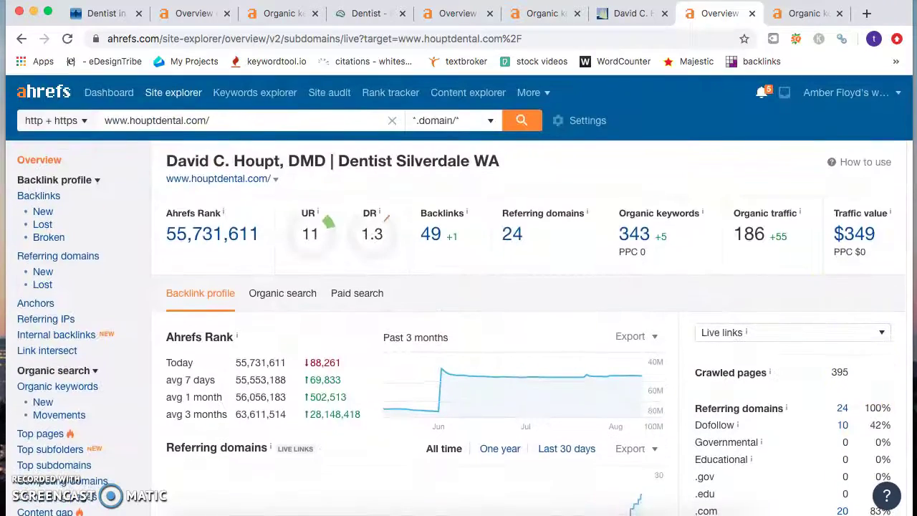
- Examine the Ahrefs organic keywords report for houptdental.com, checking the volume, traffic and position of the Silverdale dentist and flossing keywords
{"action": "left_click", "coordinate": [818, 15]}
{"action": "scroll", "coordinate": [410, 262], "scroll_direction": "up", "scroll_amount": 3}
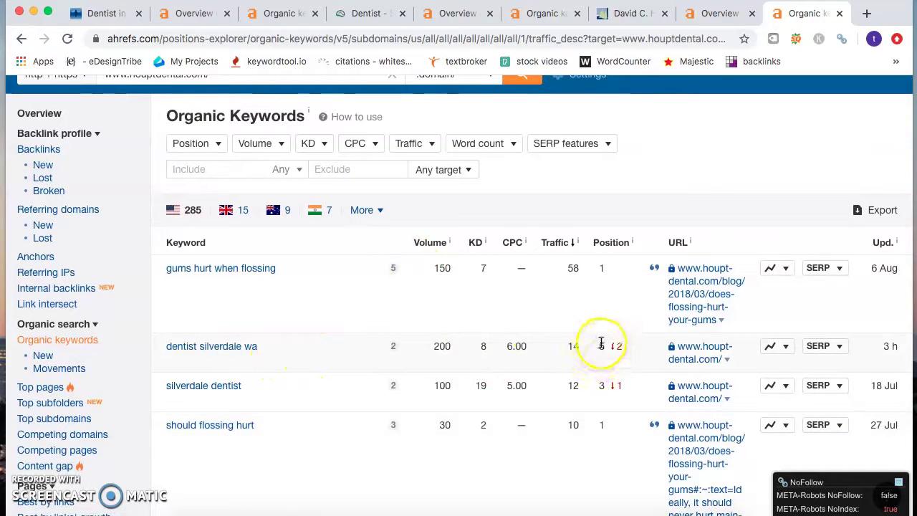
{"action": "scroll", "coordinate": [552, 424], "scroll_direction": "down", "scroll_amount": 5}
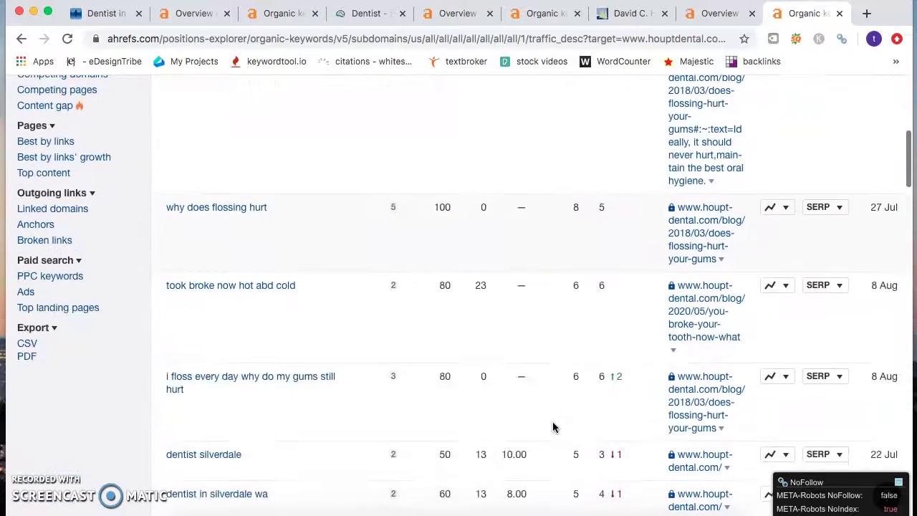
{"action": "scroll", "coordinate": [553, 427], "scroll_direction": "down", "scroll_amount": 3}
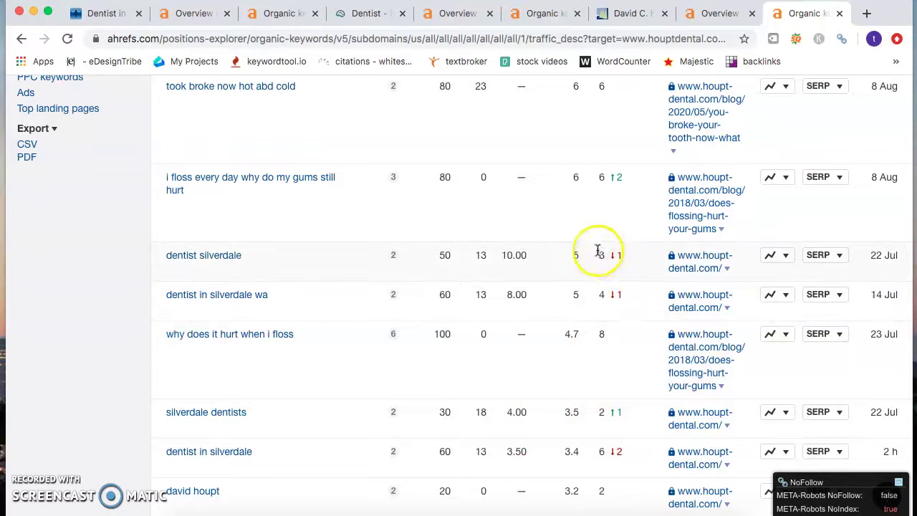
{"action": "scroll", "coordinate": [618, 287], "scroll_direction": "up", "scroll_amount": 4}
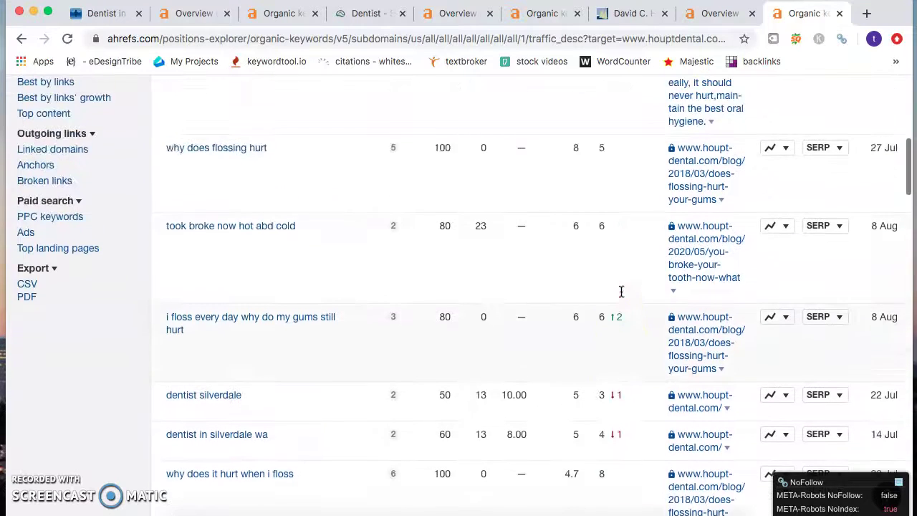
{"action": "scroll", "coordinate": [575, 292], "scroll_direction": "up", "scroll_amount": 10}
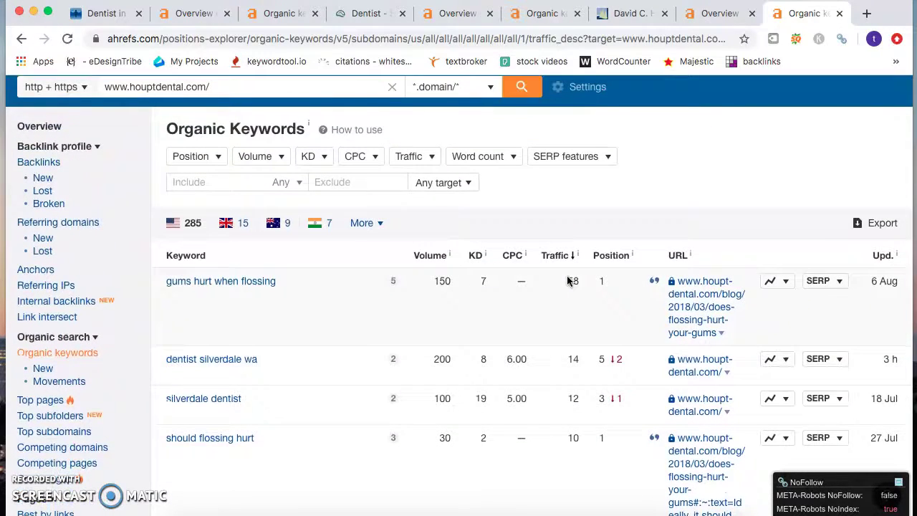
- Revisit the houptdental.com website and its Ahrefs overview to recheck the domain's backlink and organic traffic metrics
{"action": "left_click", "coordinate": [620, 14]}
{"action": "left_click", "coordinate": [528, 36]}
{"action": "left_click", "coordinate": [714, 13]}
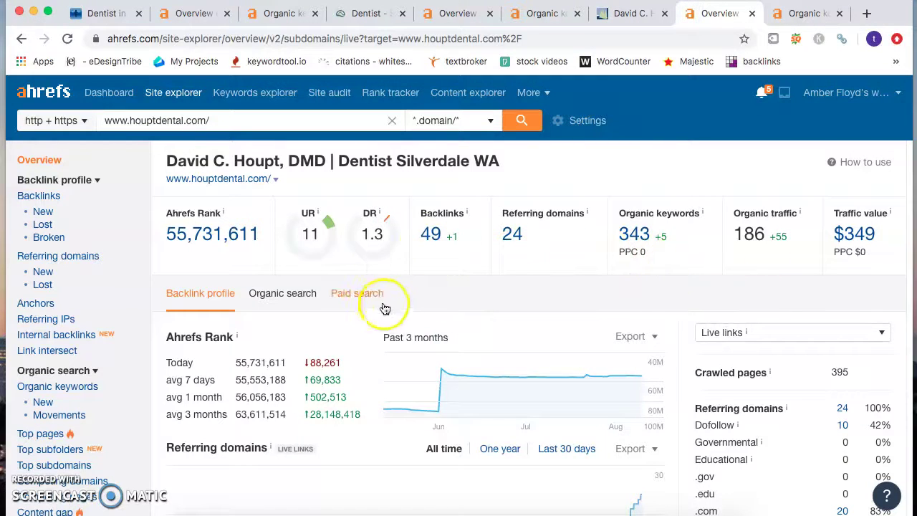
- Return to the ckfamilydentistry.com homepage and review its content from the opening banner through the Our Services section and back to the introduction
{"action": "left_click", "coordinate": [83, 14]}
{"action": "scroll", "coordinate": [406, 360], "scroll_direction": "up", "scroll_amount": 10}
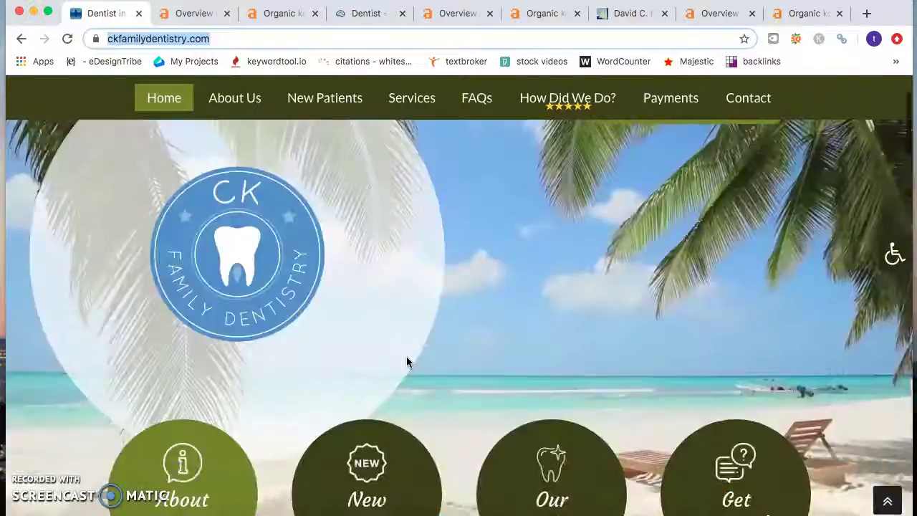
{"action": "scroll", "coordinate": [406, 360], "scroll_direction": "down", "scroll_amount": 10}
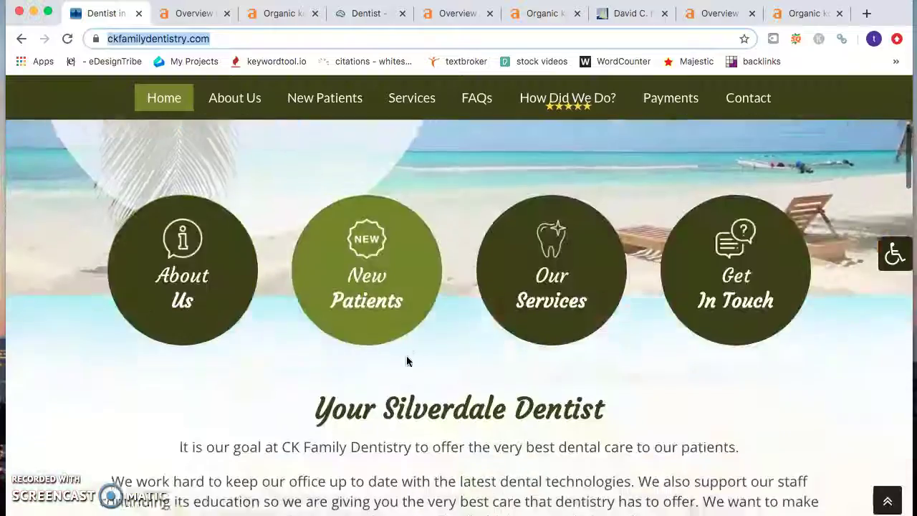
{"action": "left_click", "coordinate": [459, 231]}
{"action": "scroll", "coordinate": [458, 231], "scroll_direction": "down", "scroll_amount": 10}
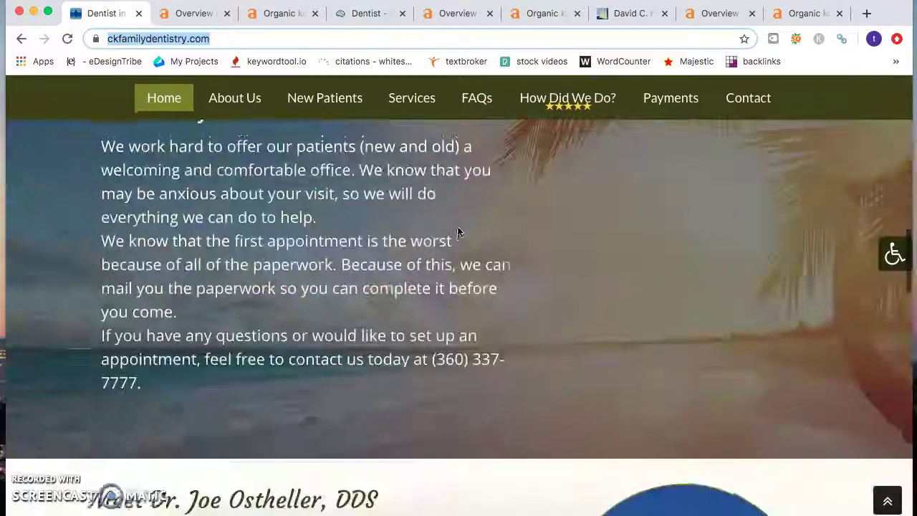
{"action": "scroll", "coordinate": [459, 231], "scroll_direction": "down", "scroll_amount": 2}
{"action": "scroll", "coordinate": [459, 231], "scroll_direction": "up", "scroll_amount": 2}
{"action": "scroll", "coordinate": [459, 231], "scroll_direction": "down", "scroll_amount": 6}
{"action": "scroll", "coordinate": [459, 231], "scroll_direction": "down", "scroll_amount": 10}
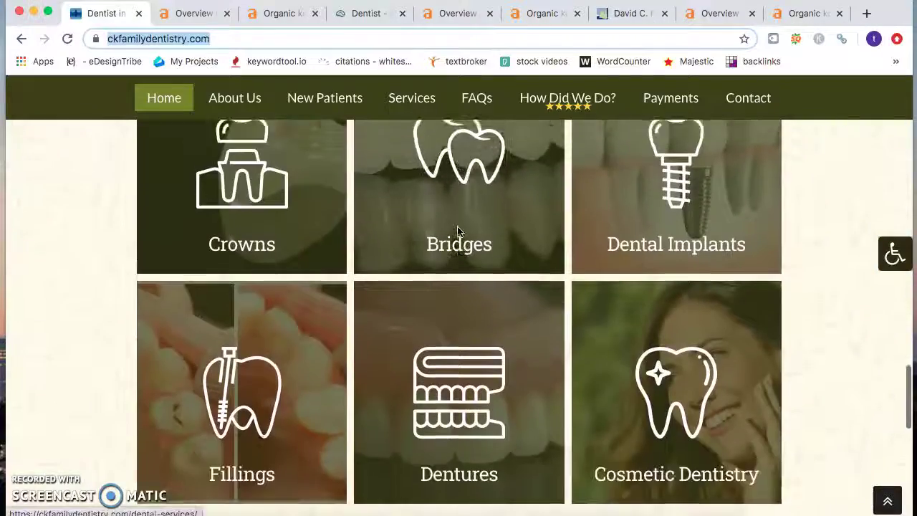
{"action": "scroll", "coordinate": [459, 231], "scroll_direction": "up", "scroll_amount": 15}
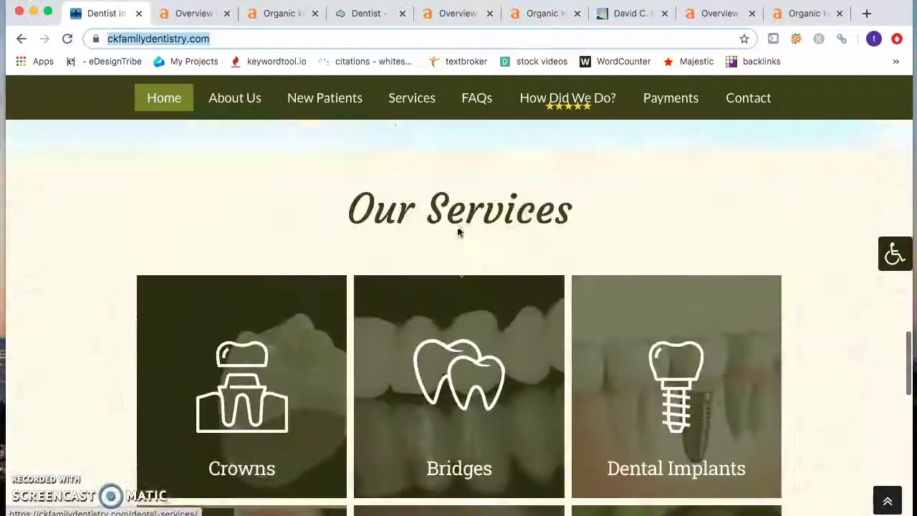
{"action": "scroll", "coordinate": [458, 231], "scroll_direction": "up", "scroll_amount": 10}
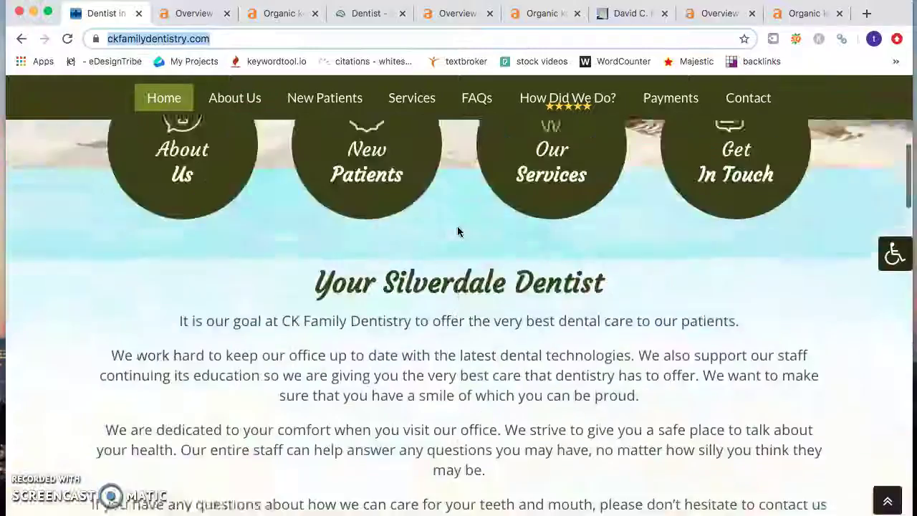